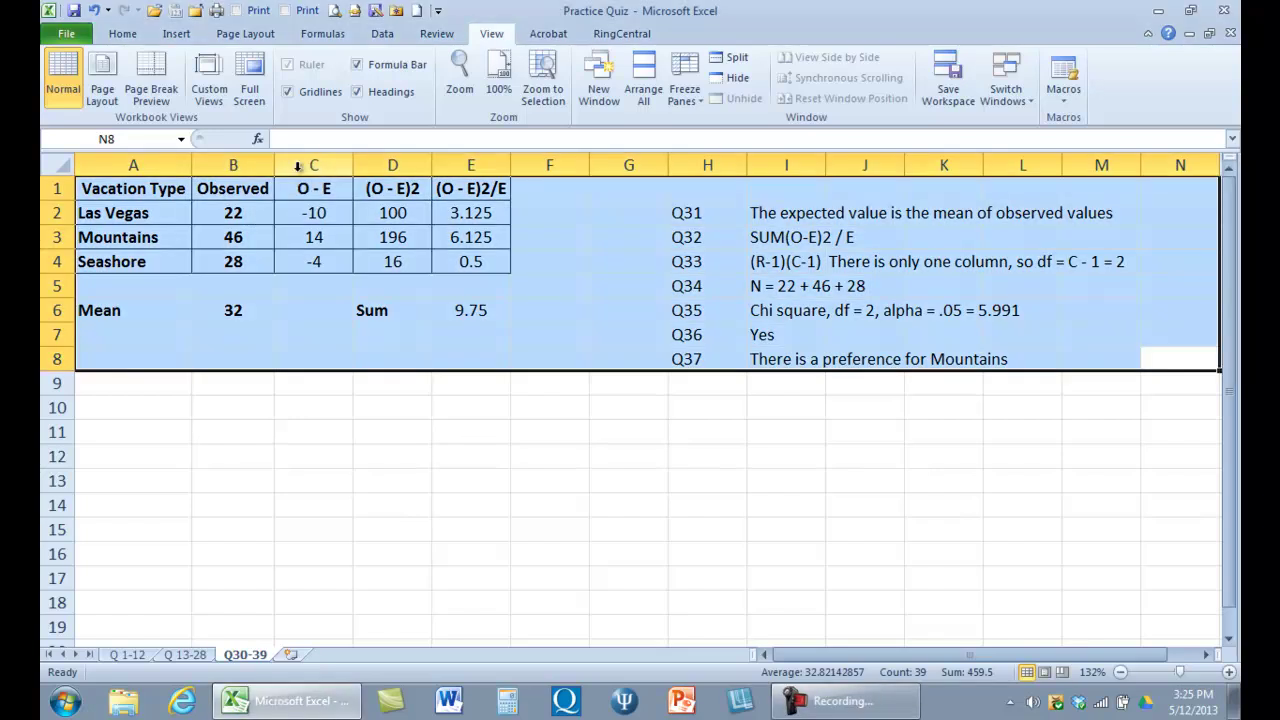
Insert a blank column C ahead of O - E, then check the =AVERAGE(B2:B5) mean in B6
left_click(312, 164)
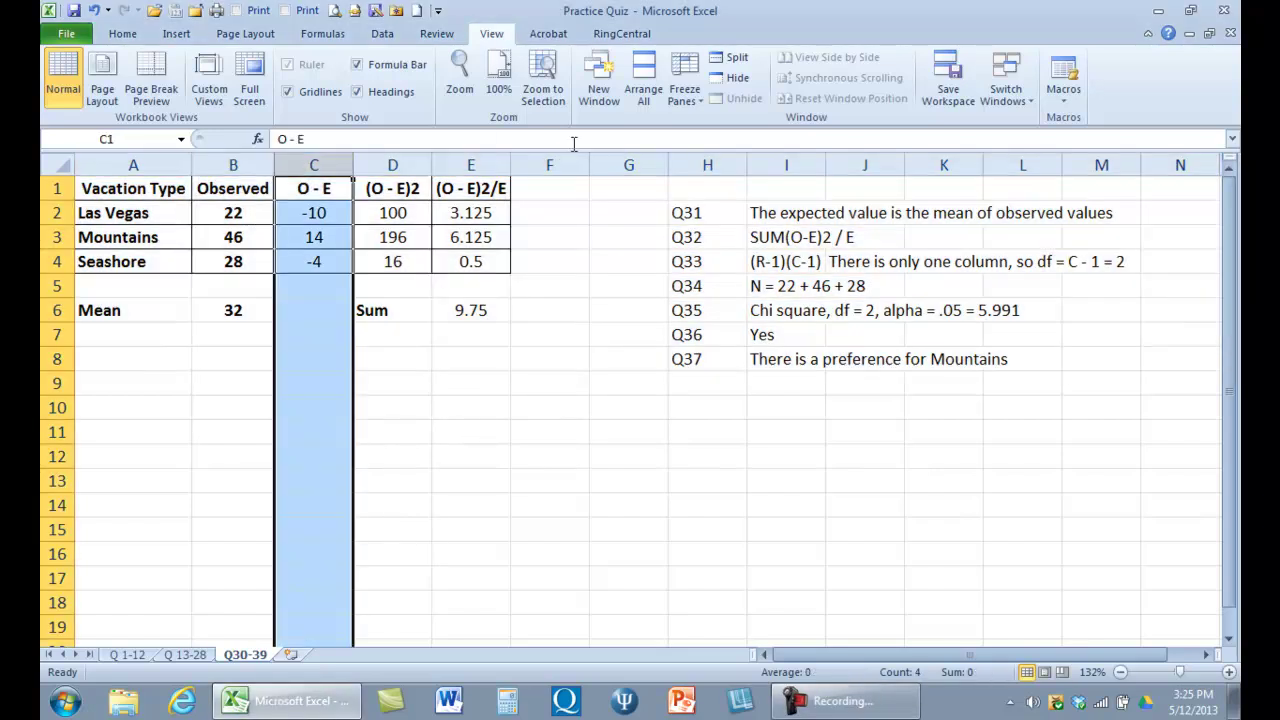
left_click(121, 33)
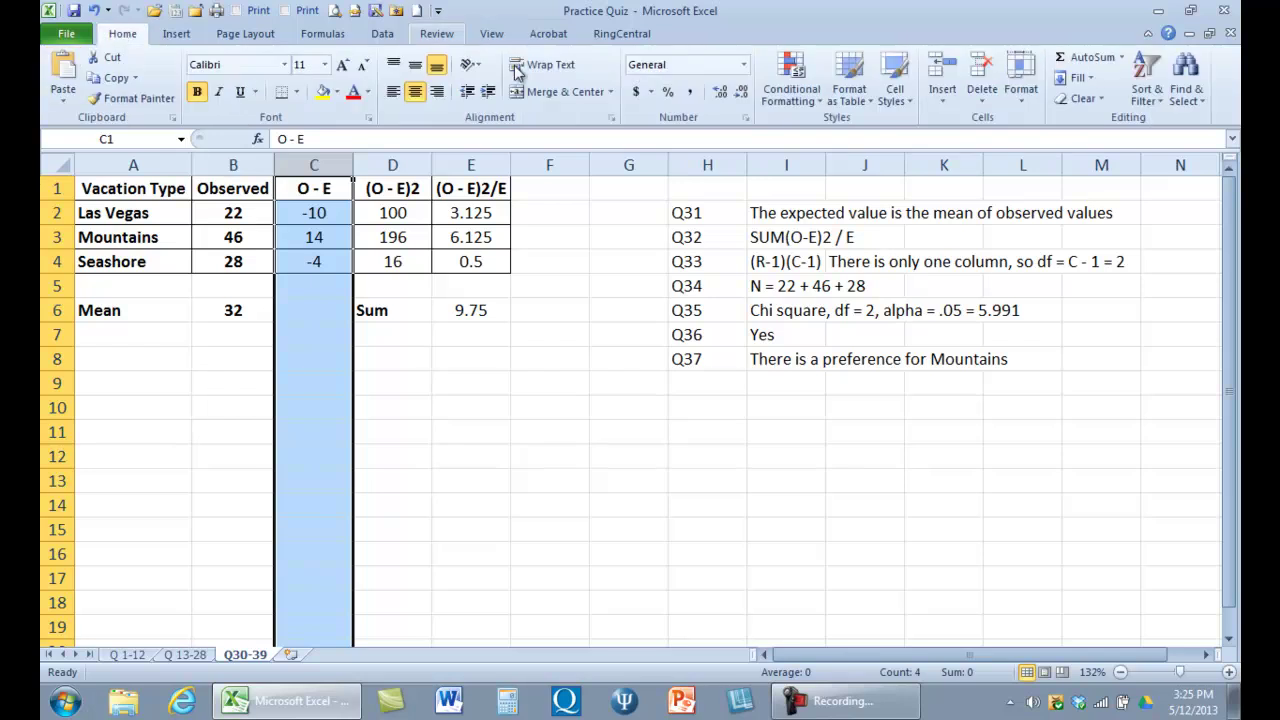
left_click(942, 72)
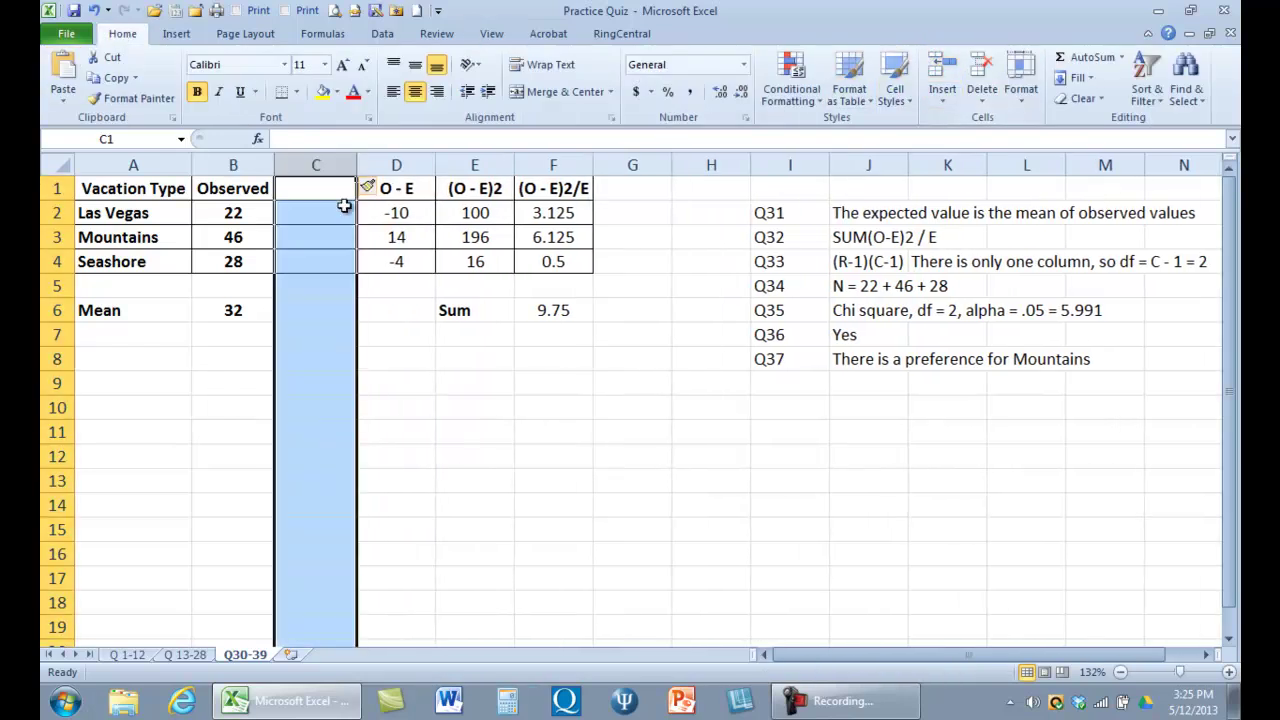
left_click(322, 163)
left_click(222, 304)
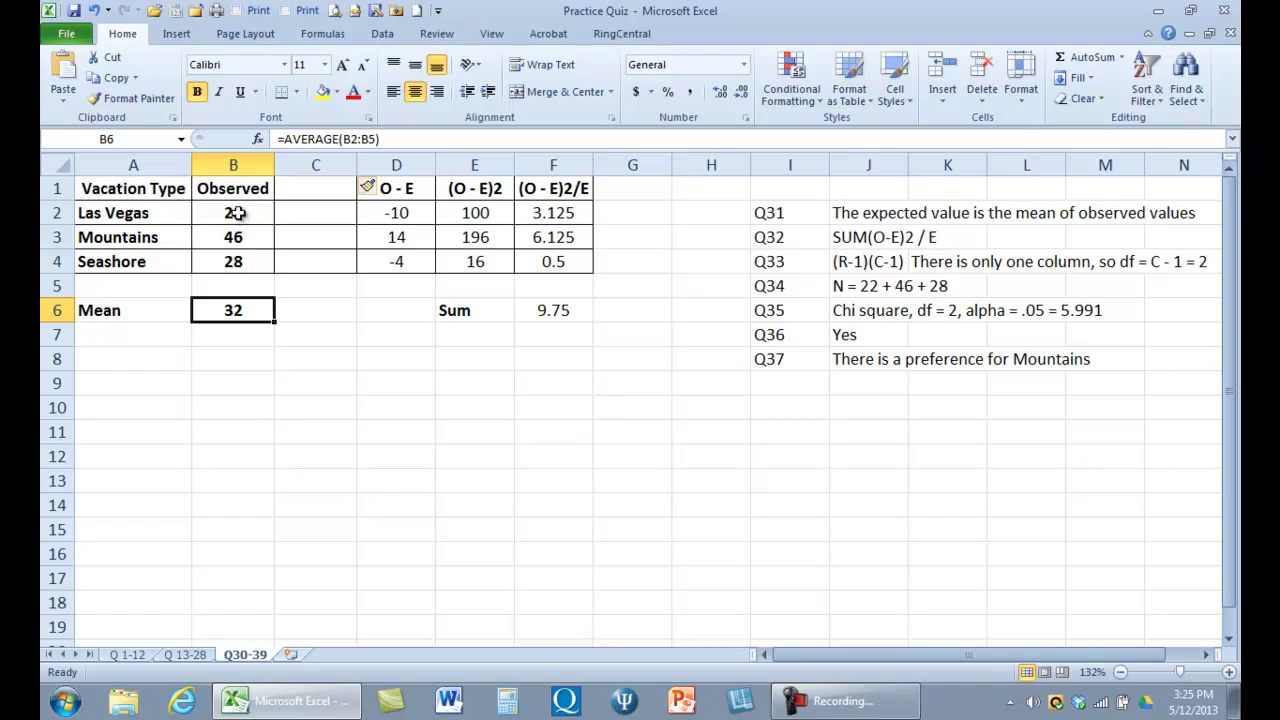
left_click(237, 286)
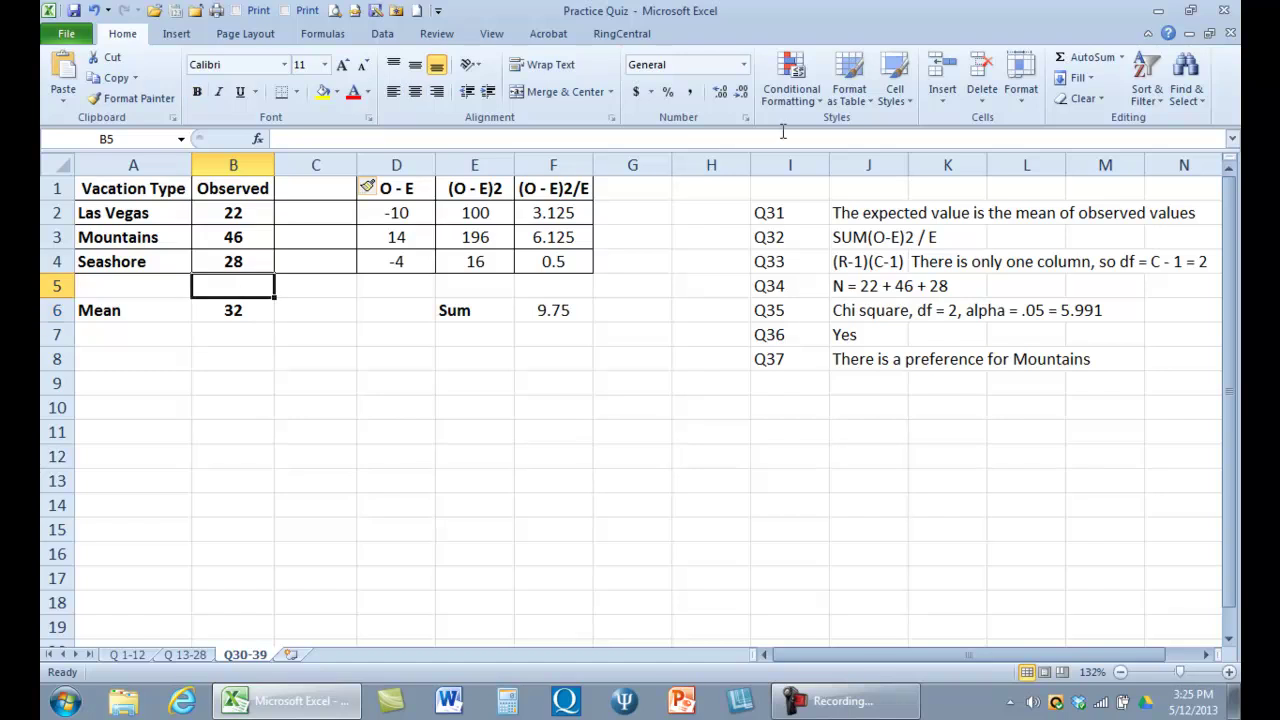
left_click(1082, 60)
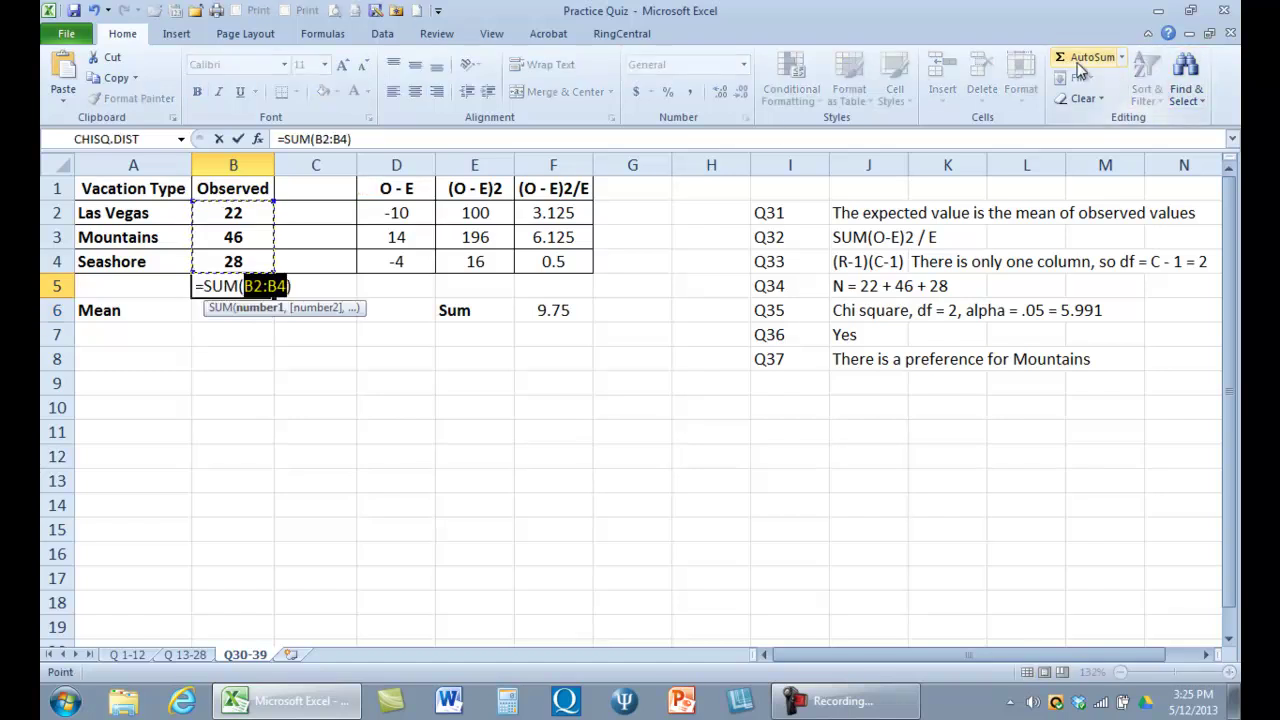
key("Return")
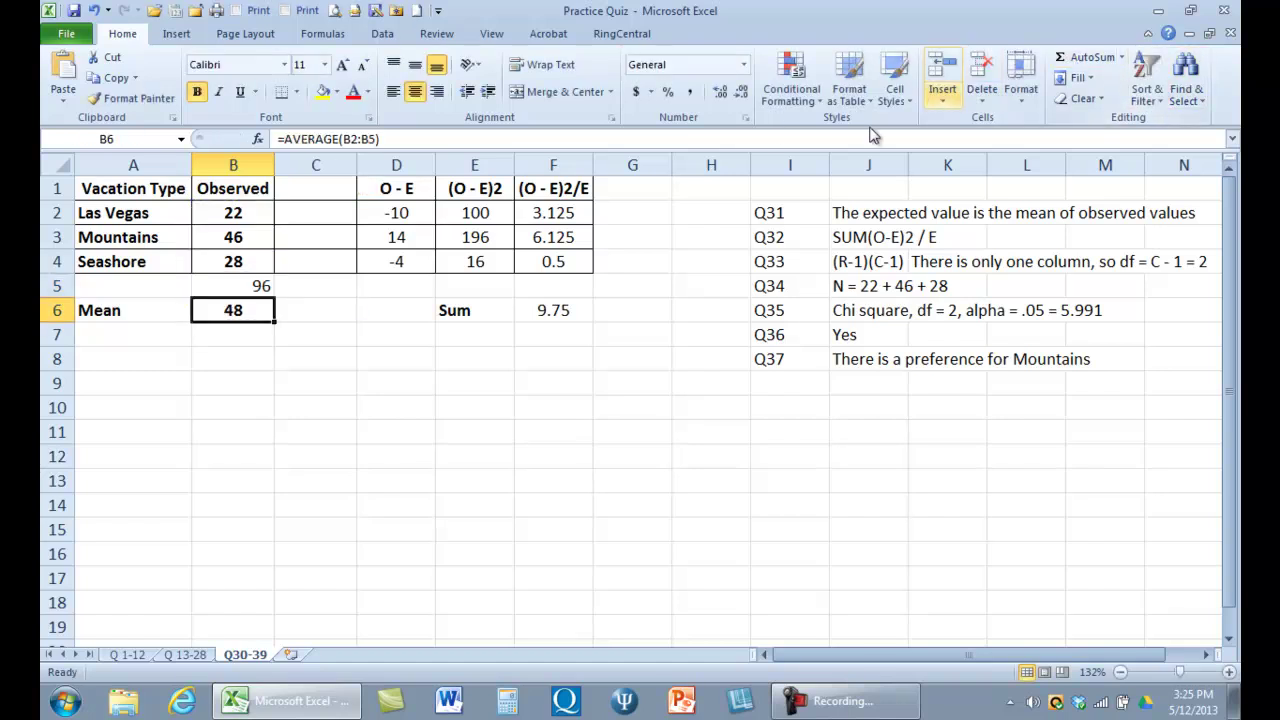
left_click(230, 294)
double_click(224, 290)
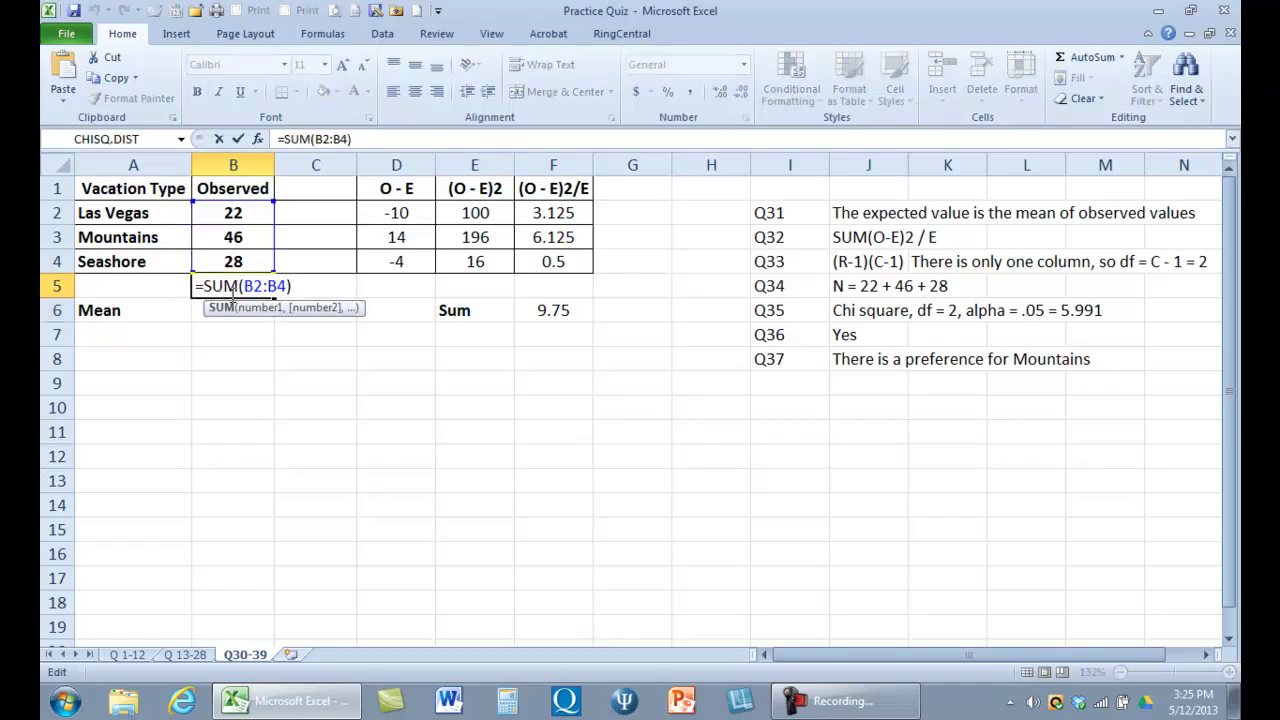
left_click(376, 138)
key("BackSpace")
key("BackSpace")
key("BackSpace")
key("BackSpace")
key("BackSpace")
key("BackSpace")
key("BackSpace")
key("BackSpace")
key("BackSpace")
key("BackSpace")
key("BackSpace")
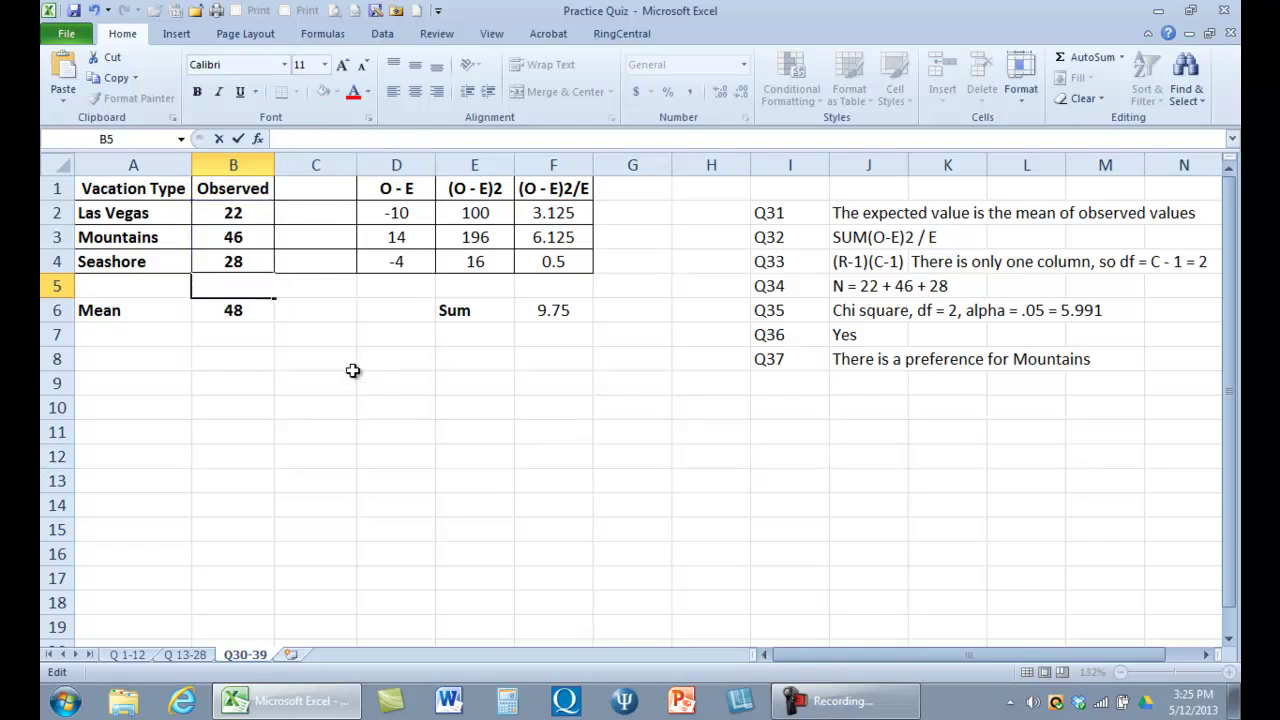
left_click(352, 369)
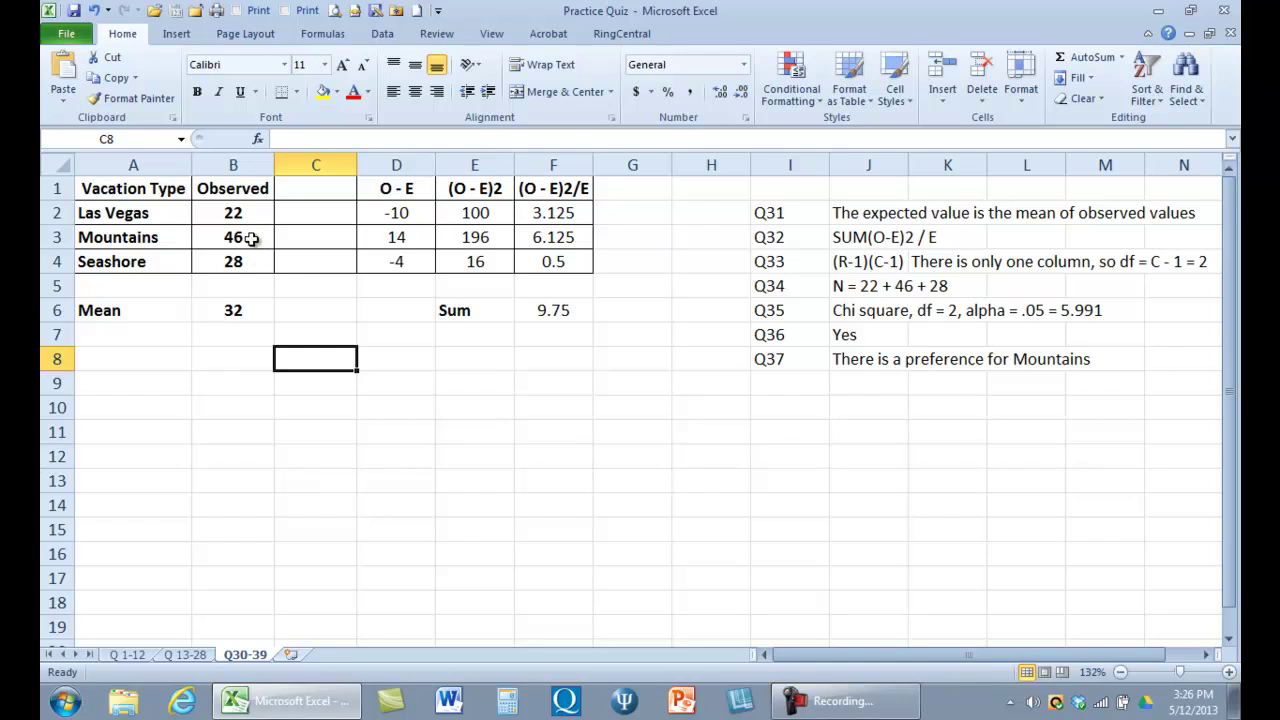
left_click(250, 238)
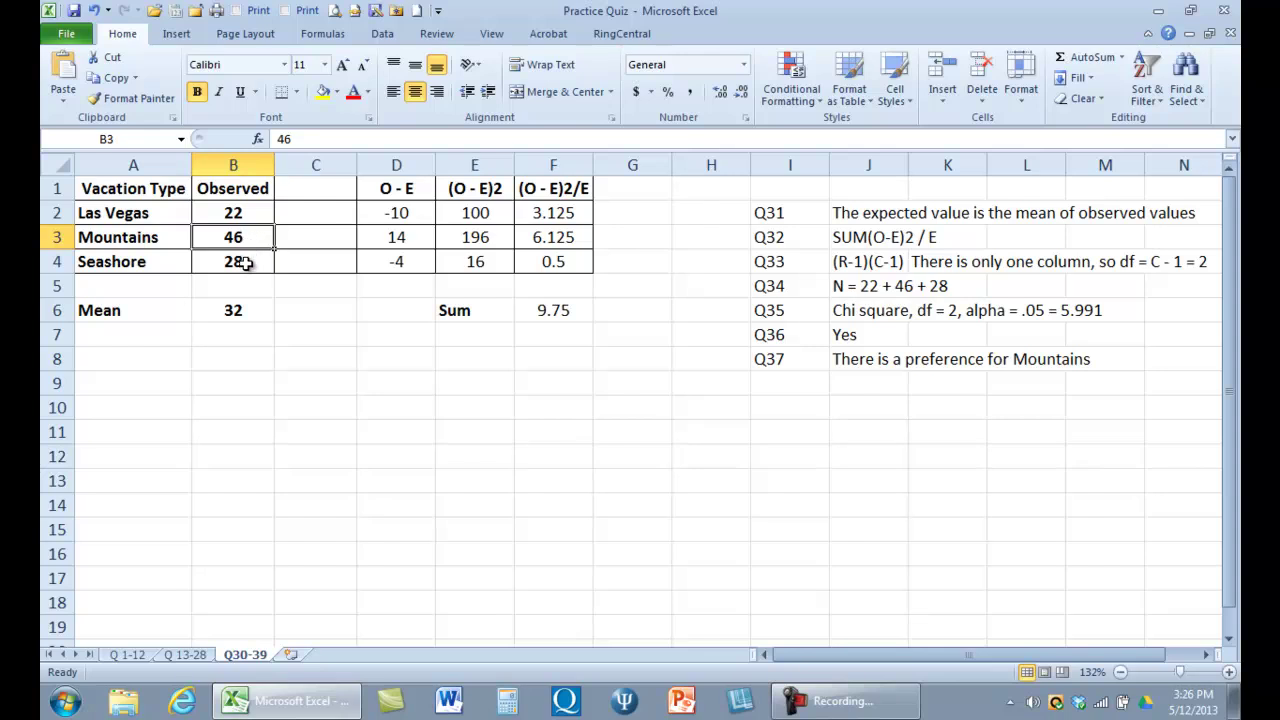
Delete the empty column C and leave cell D8 selected
left_click(313, 164)
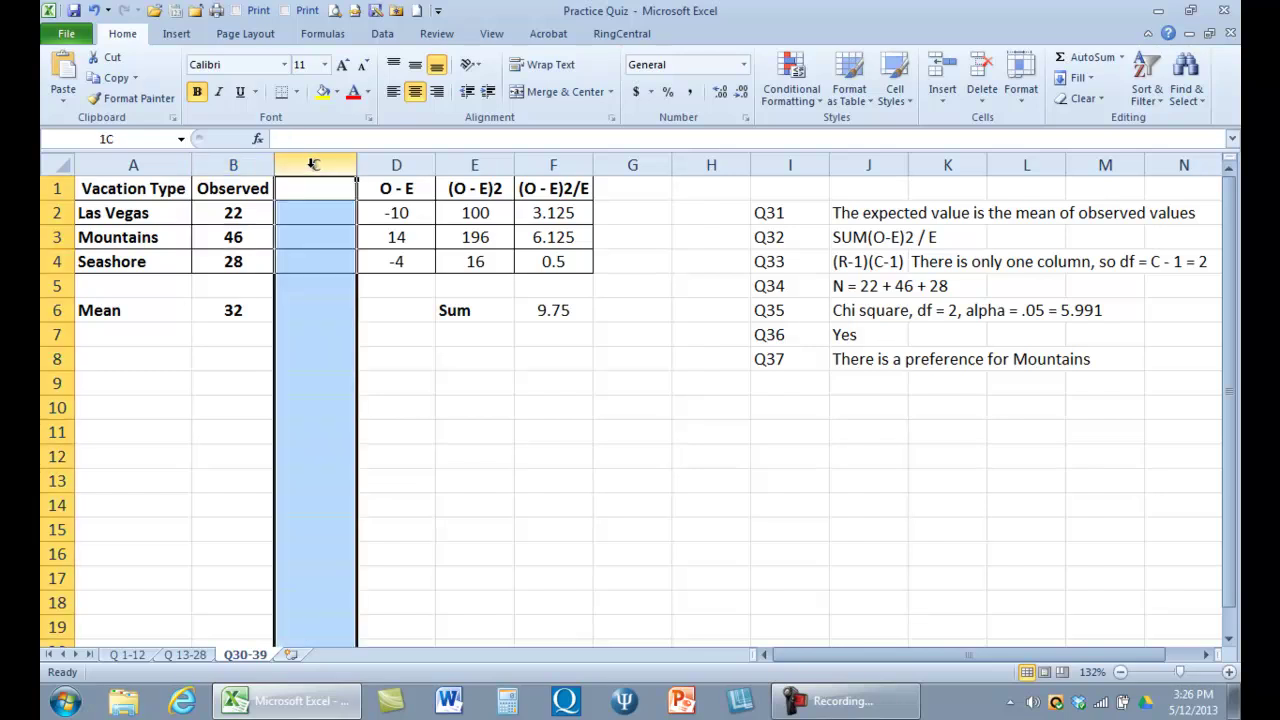
left_click(983, 68)
left_click(391, 361)
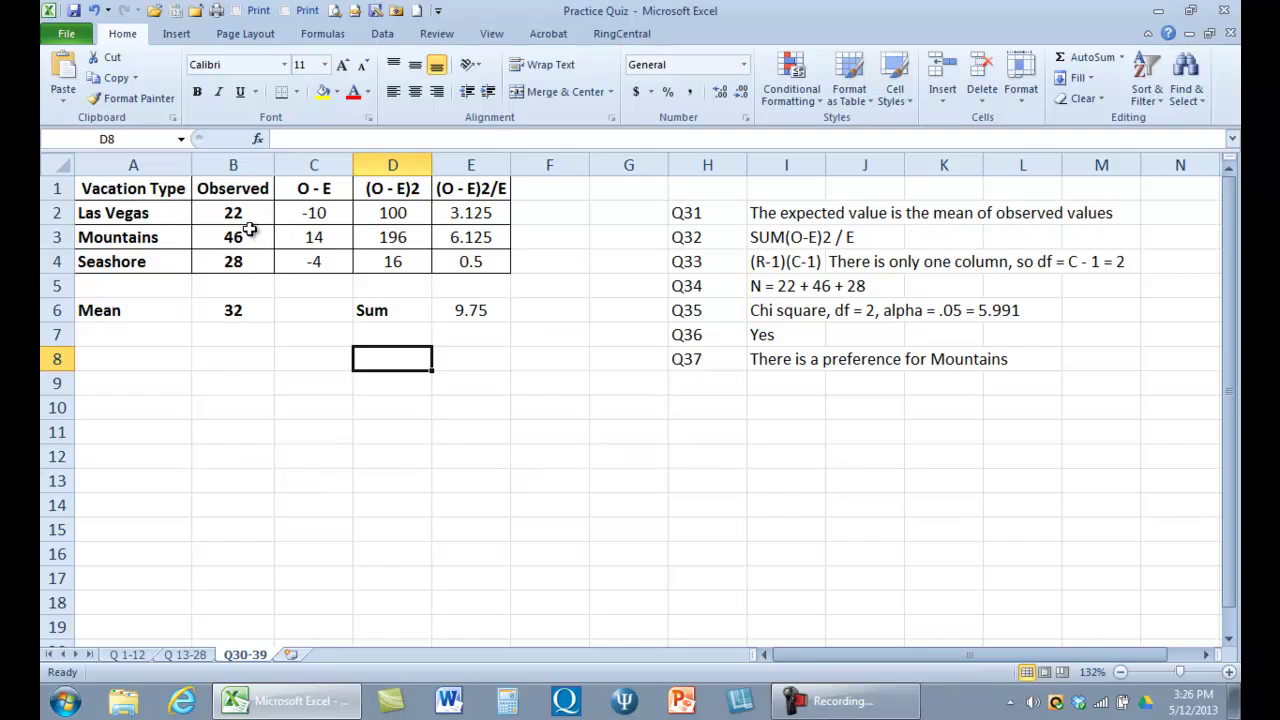
left_click(245, 313)
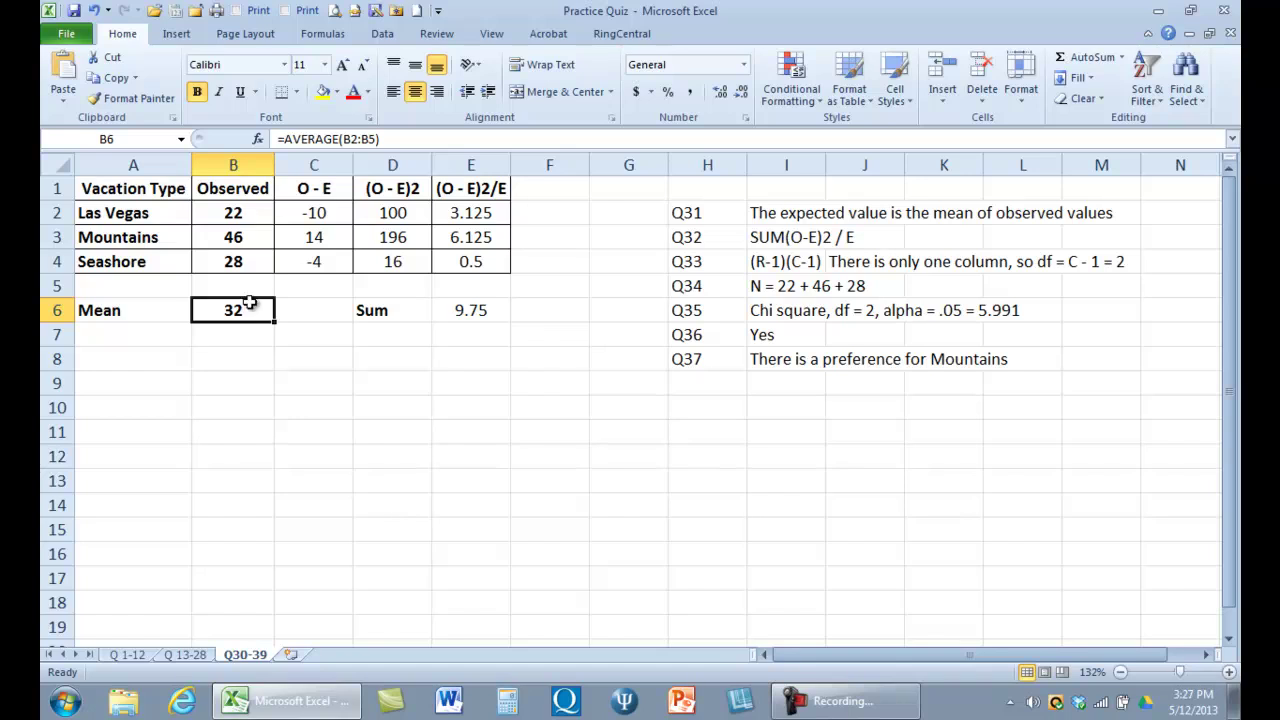
left_click(310, 217)
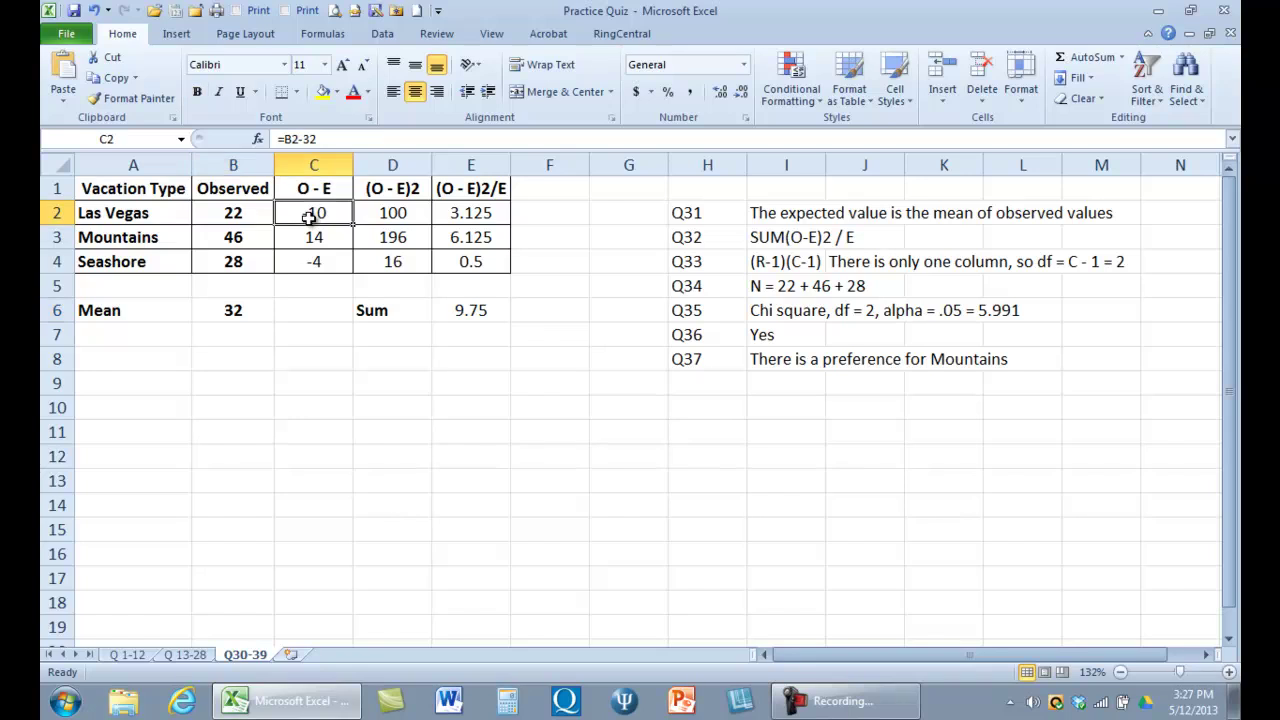
left_click(470, 220)
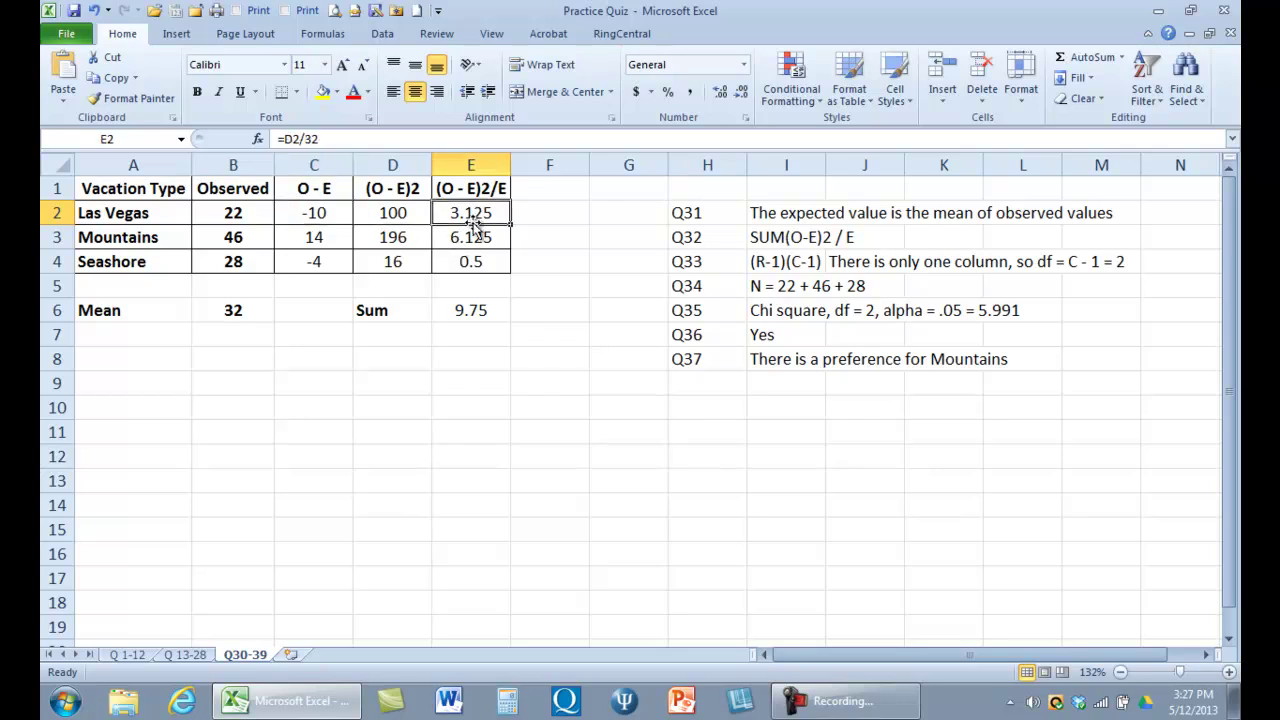
left_click(476, 232)
left_click(474, 222)
key("Left")
key("Left")
key("Left")
key("Left")
key("Right")
key("Right")
key("Right")
key("Right")
key("Down")
key("Down")
key("Down")
key("Down")
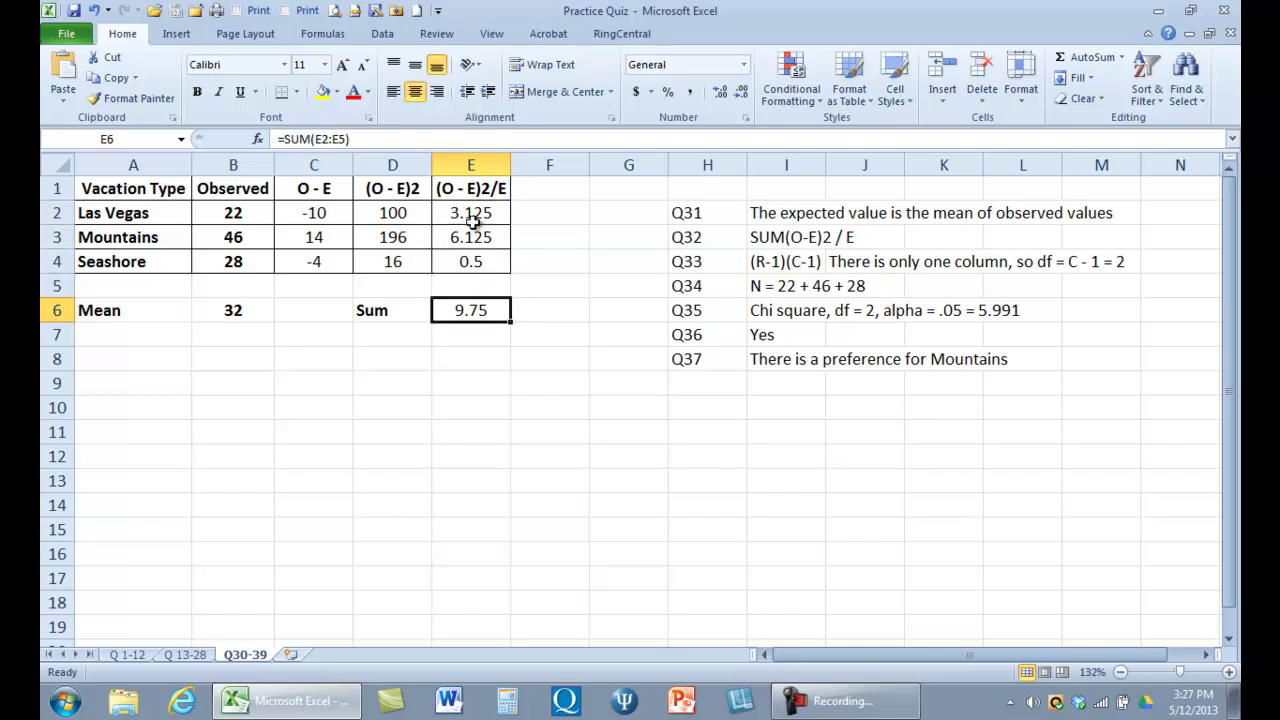